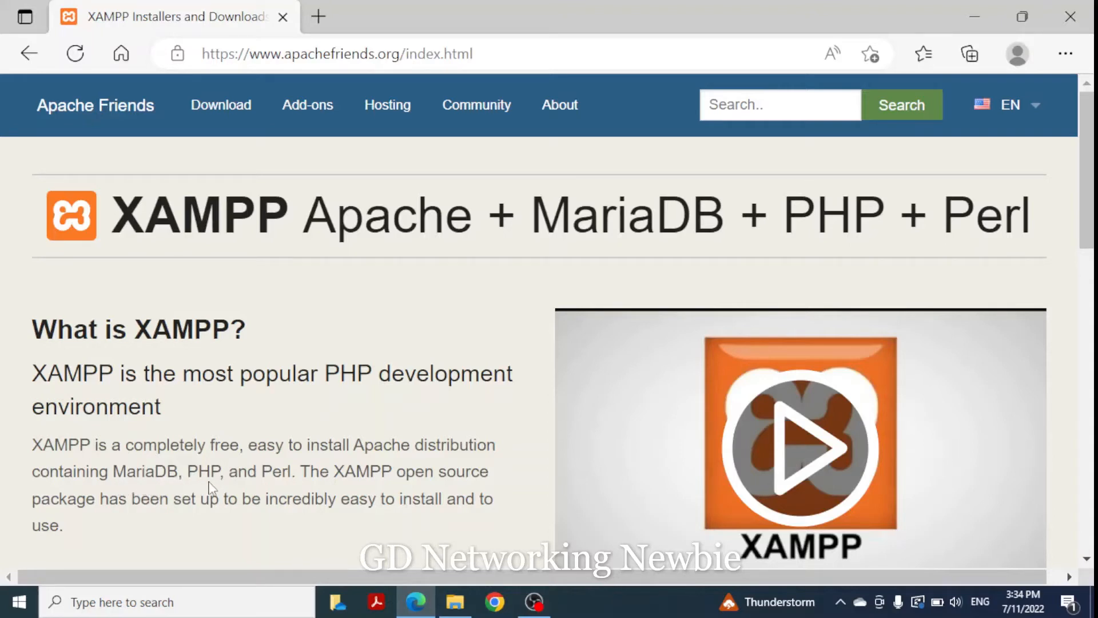
- Go from the XAMPP home page to the download page and look through the available Windows versions
scroll(292, 481, down, 1)
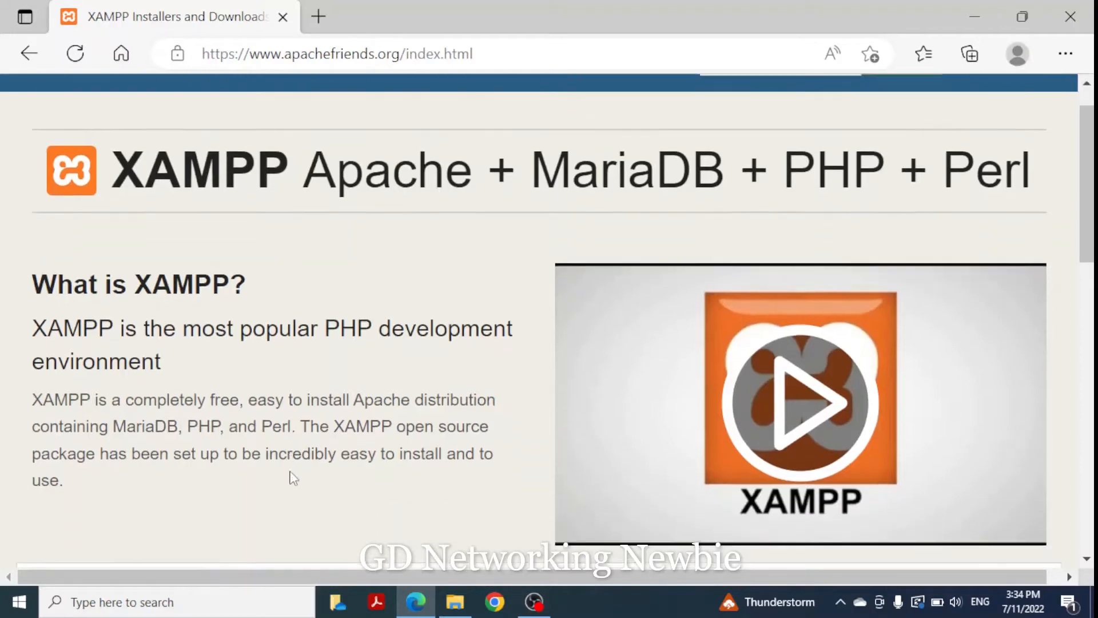
scroll(210, 436, down, 1)
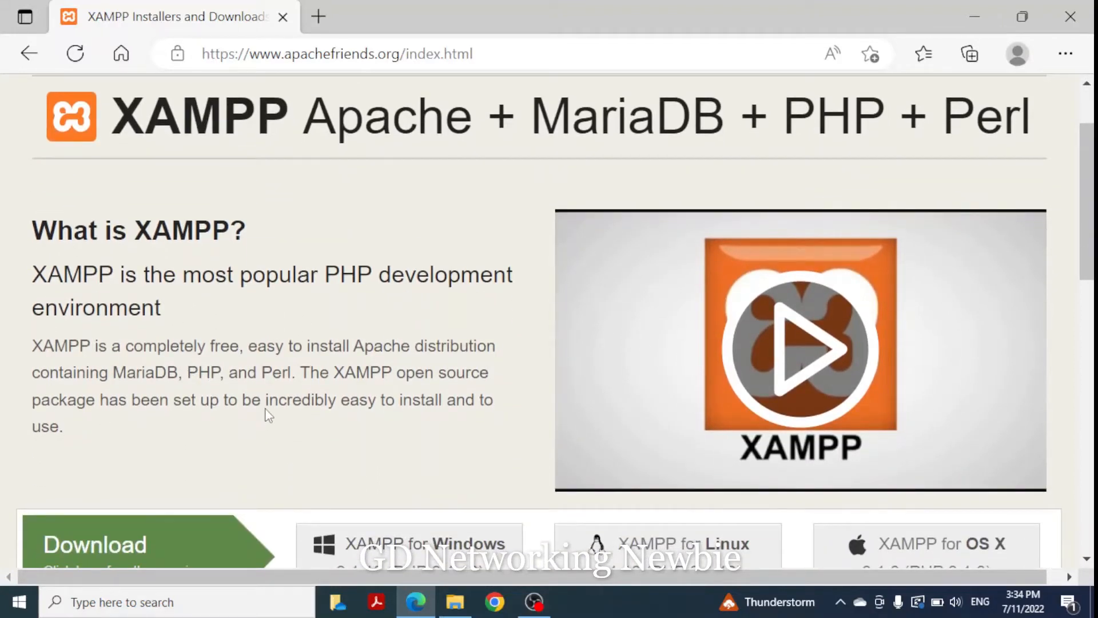
scroll(266, 408, up, 2)
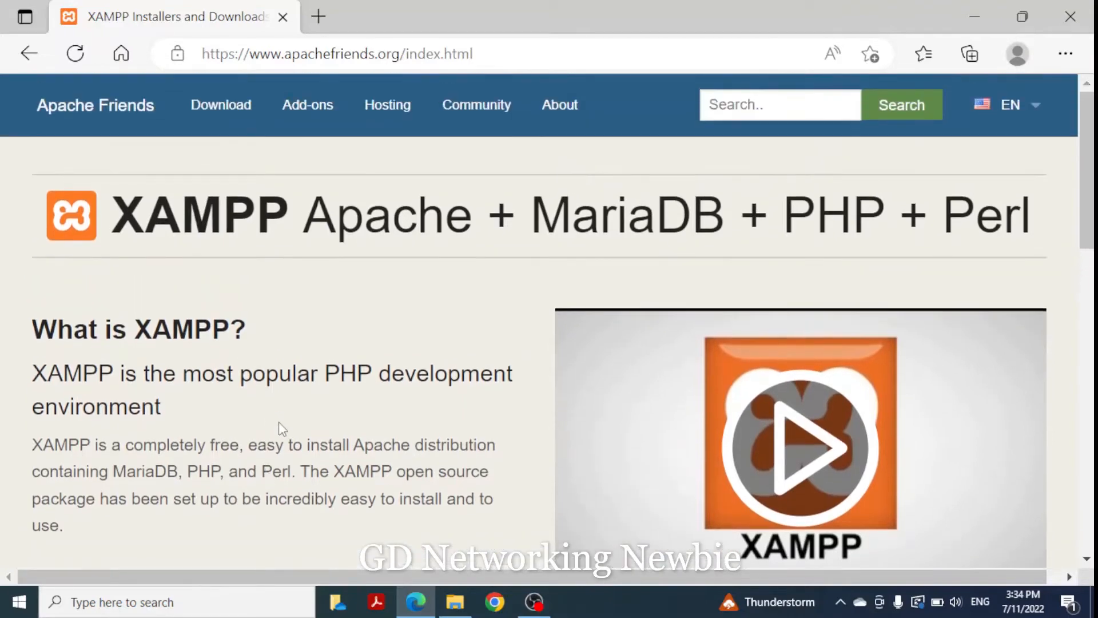
click(217, 121)
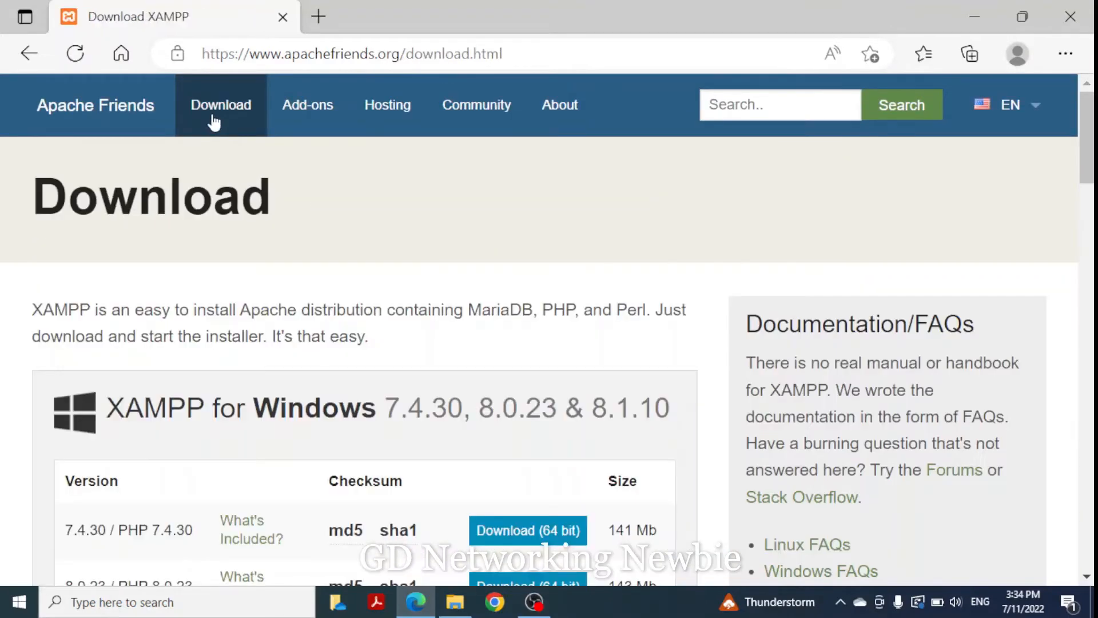
scroll(345, 343, down, 3)
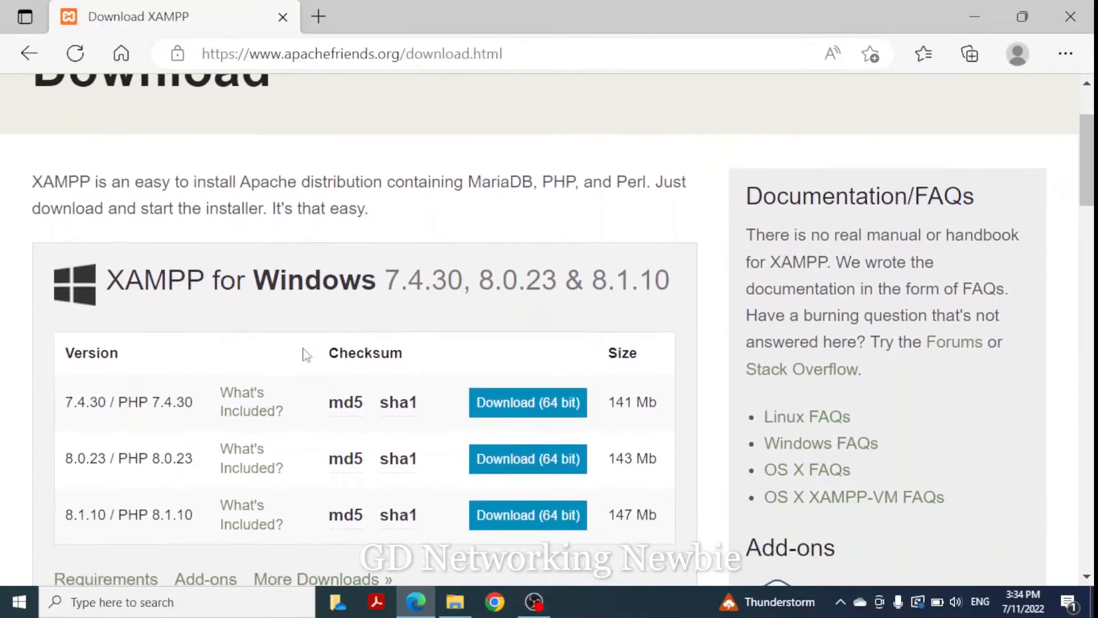
scroll(236, 383, down, 2)
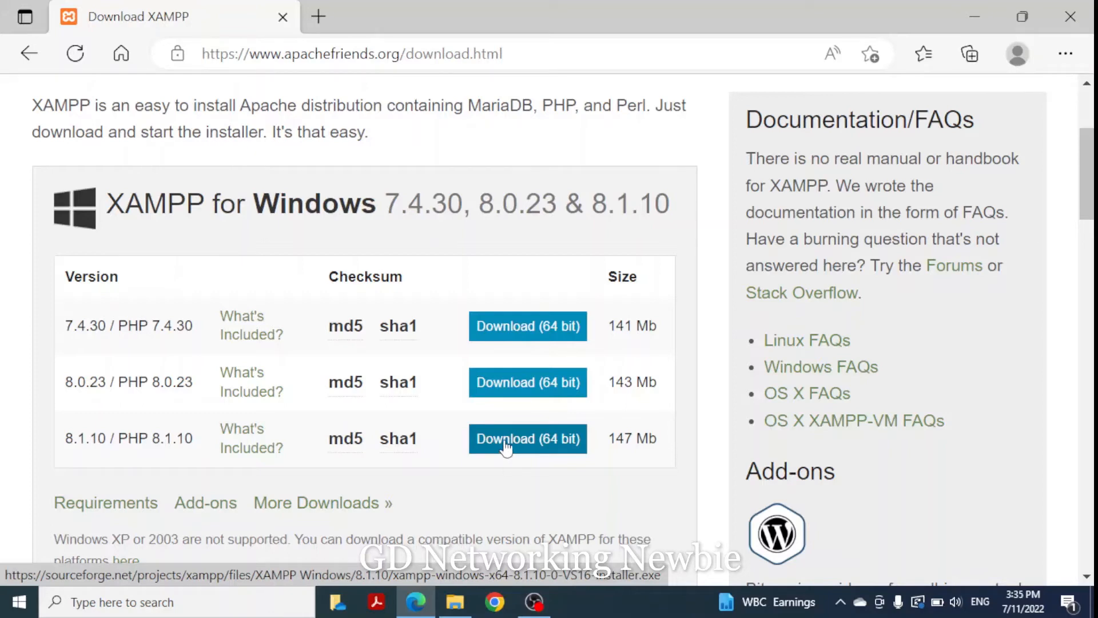
- Run xampp-windows-x64-8.1.10-0-VS16-installer from the Downloads folder, continuing past the antivirus question and the User Account Control warning
click(456, 602)
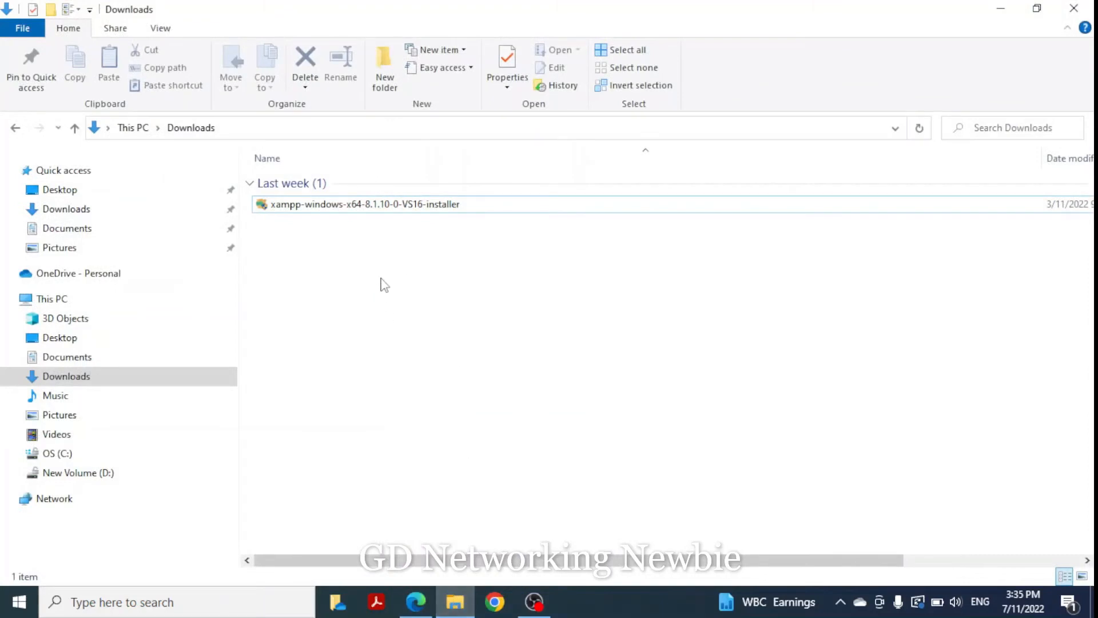
double_click(332, 205)
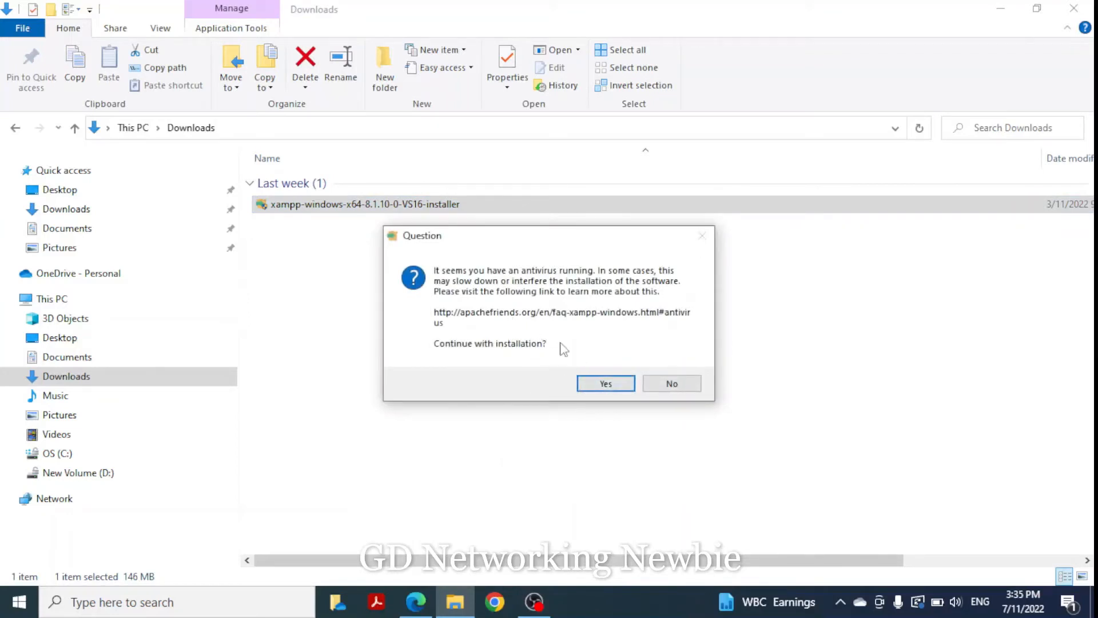
click(594, 390)
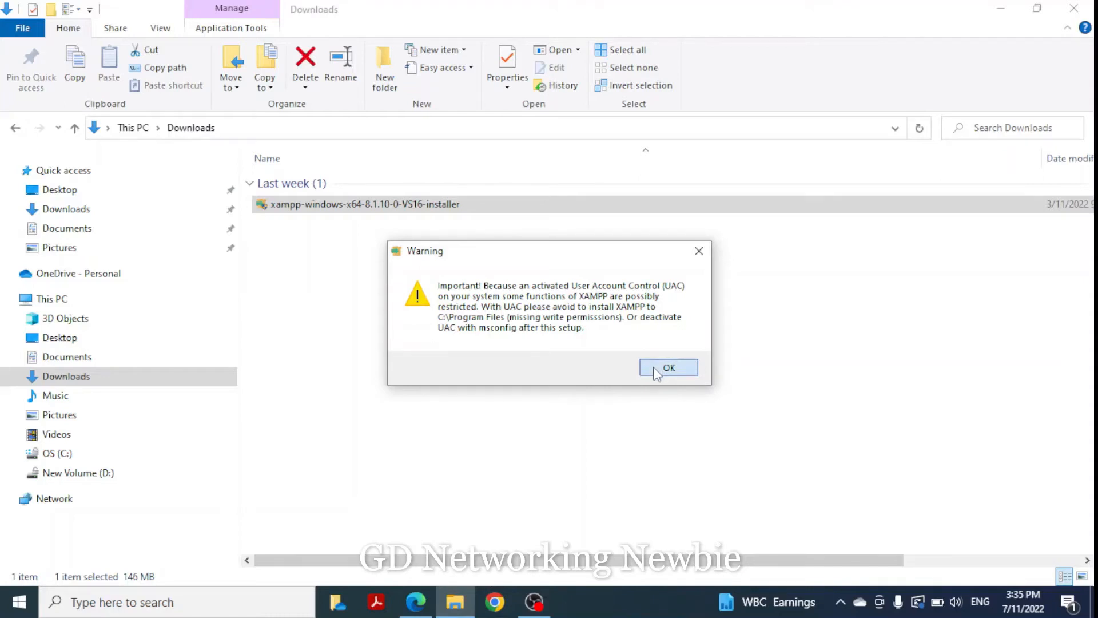
click(657, 371)
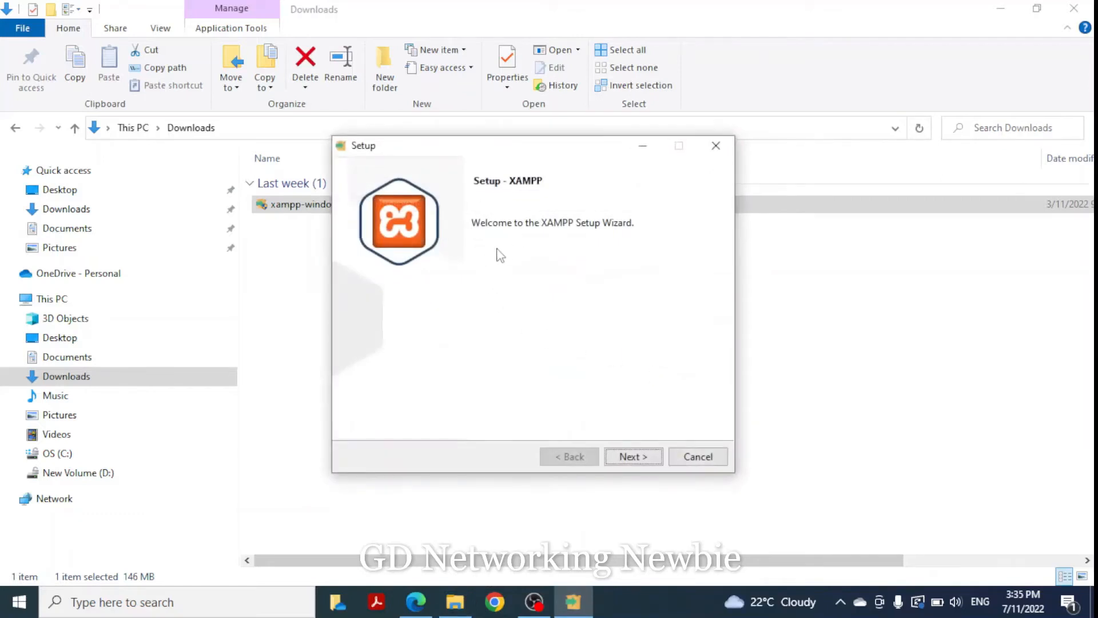
- Proceed through the setup wizard's welcome page and accept the component selection with every component kept for installation
click(627, 461)
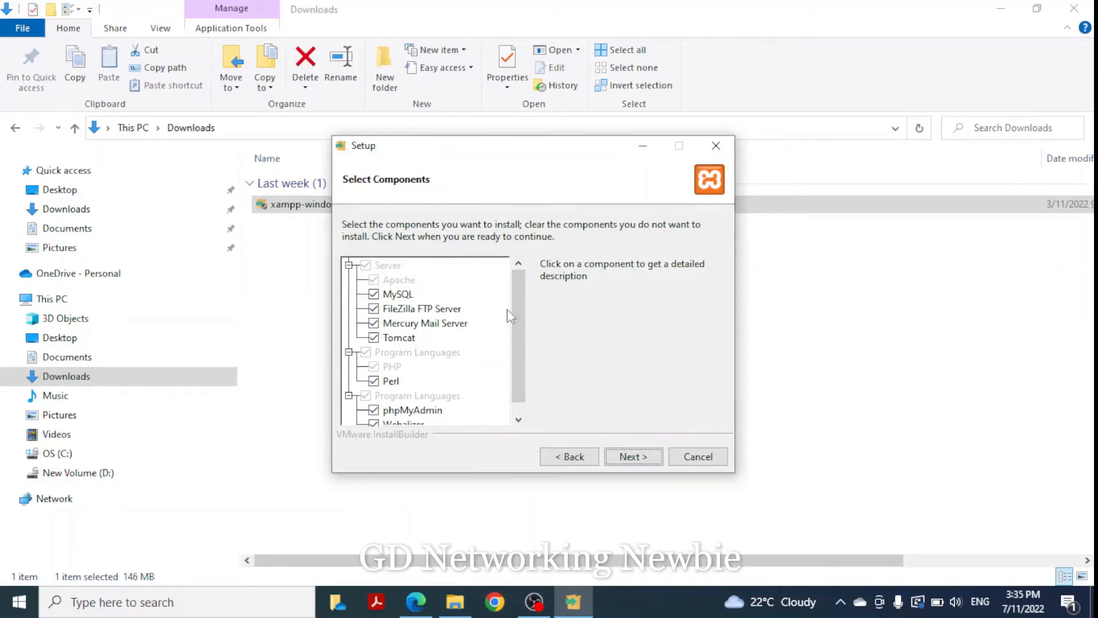
mouse_move(513, 307)
mouse_down()
mouse_move(513, 342)
mouse_move(517, 309)
mouse_up()
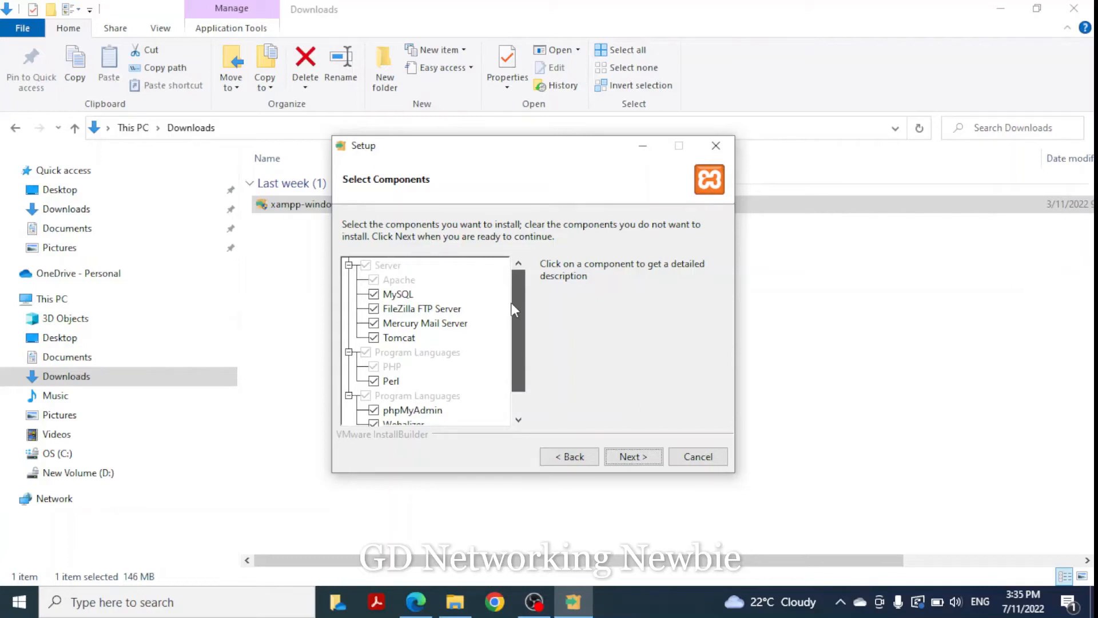
drag(511, 303, 493, 348)
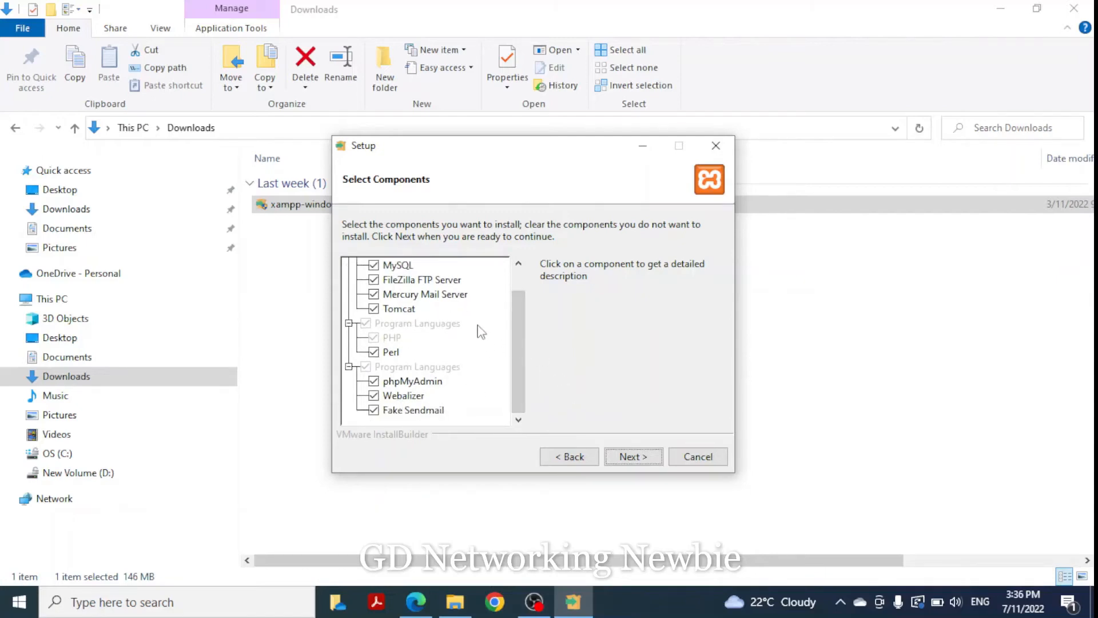
click(643, 461)
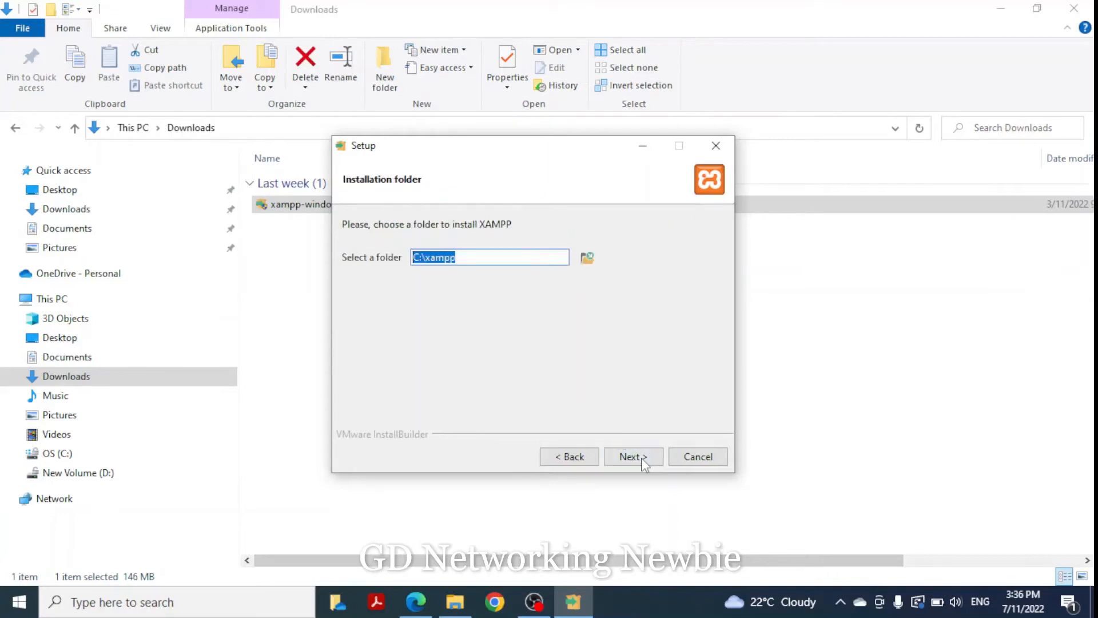
- Set the XAMPP installation folder to D:\xampp and continue to the language choice
click(419, 257)
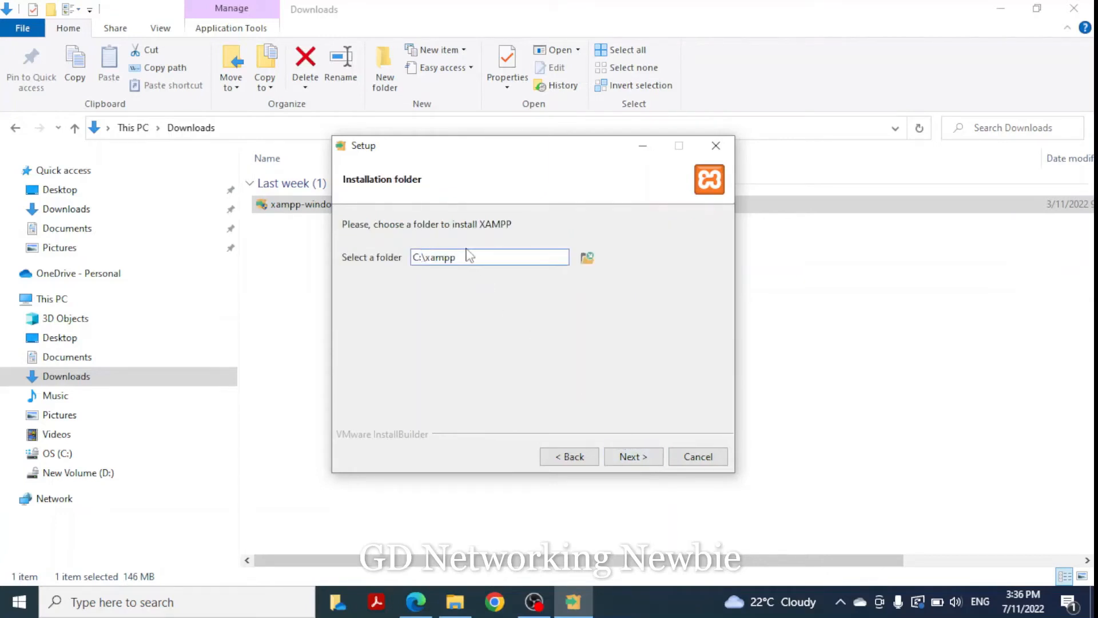
key(BackSpace)
text(D)
click(635, 457)
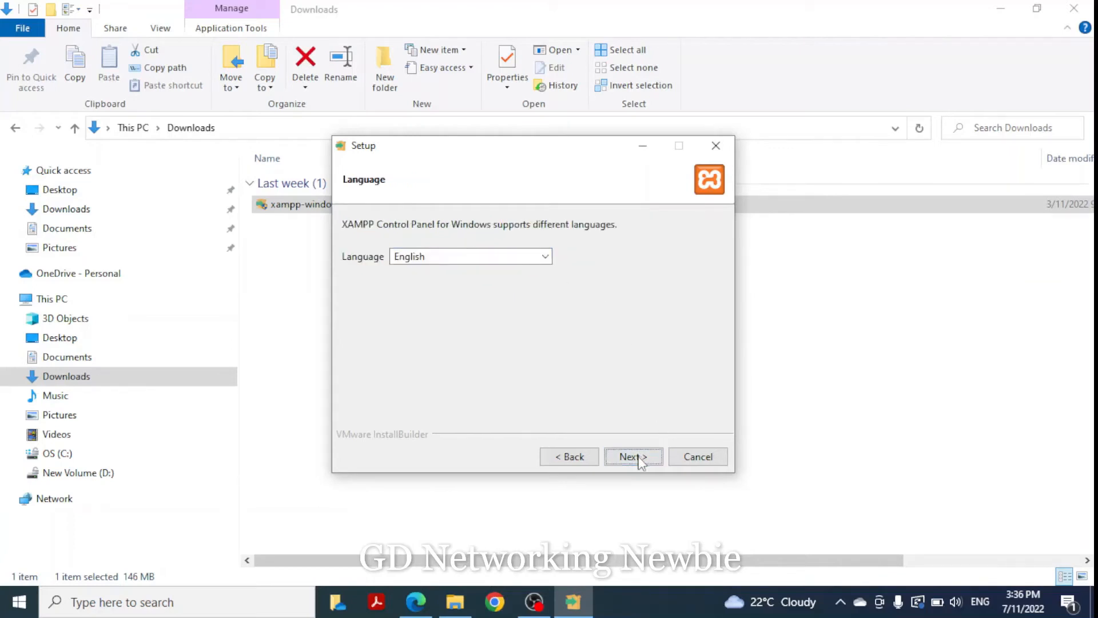
- Install XAMPP with English as the Control Panel language, allowing Apache HTTP Server through the firewall on public networks
click(635, 457)
click(638, 457)
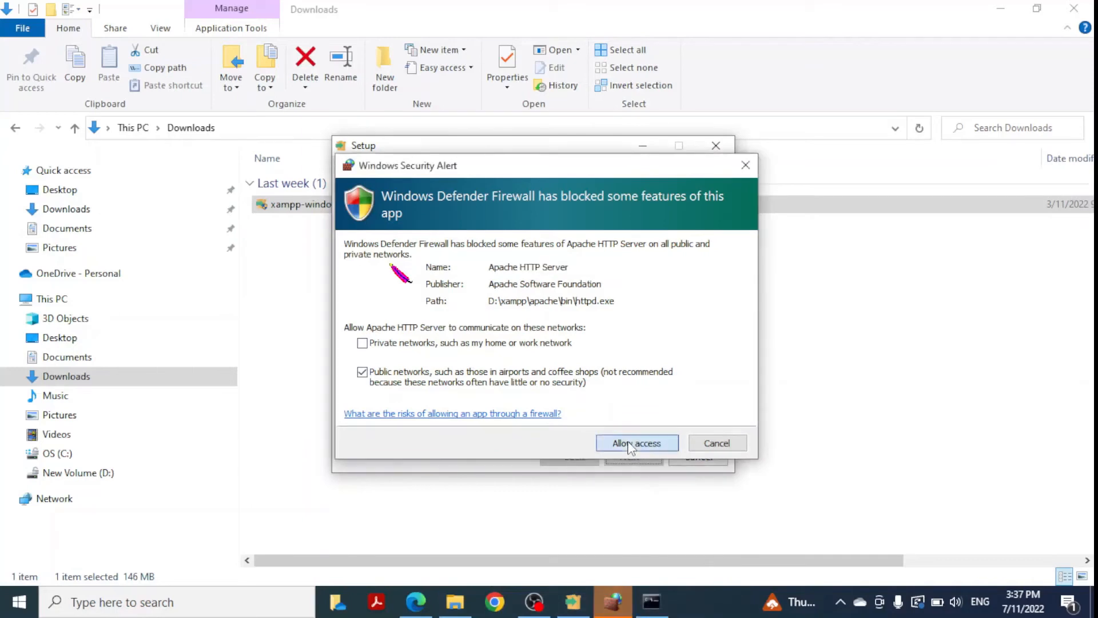
click(629, 444)
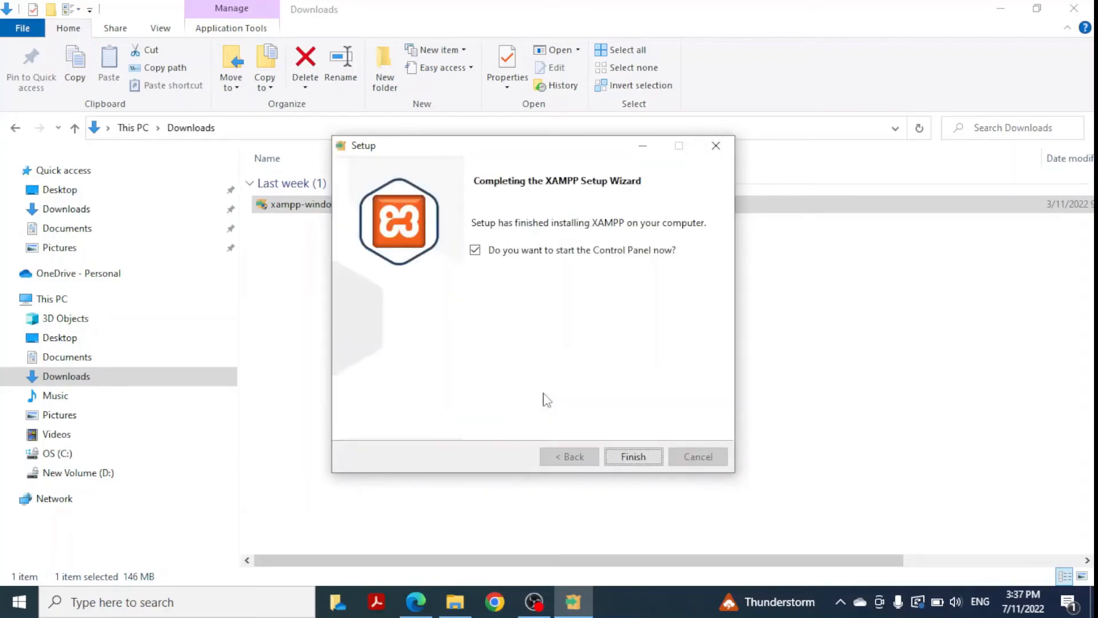
- Finish the setup with the Control Panel set to start, and minimize the File Explorer and browser windows behind it
click(635, 456)
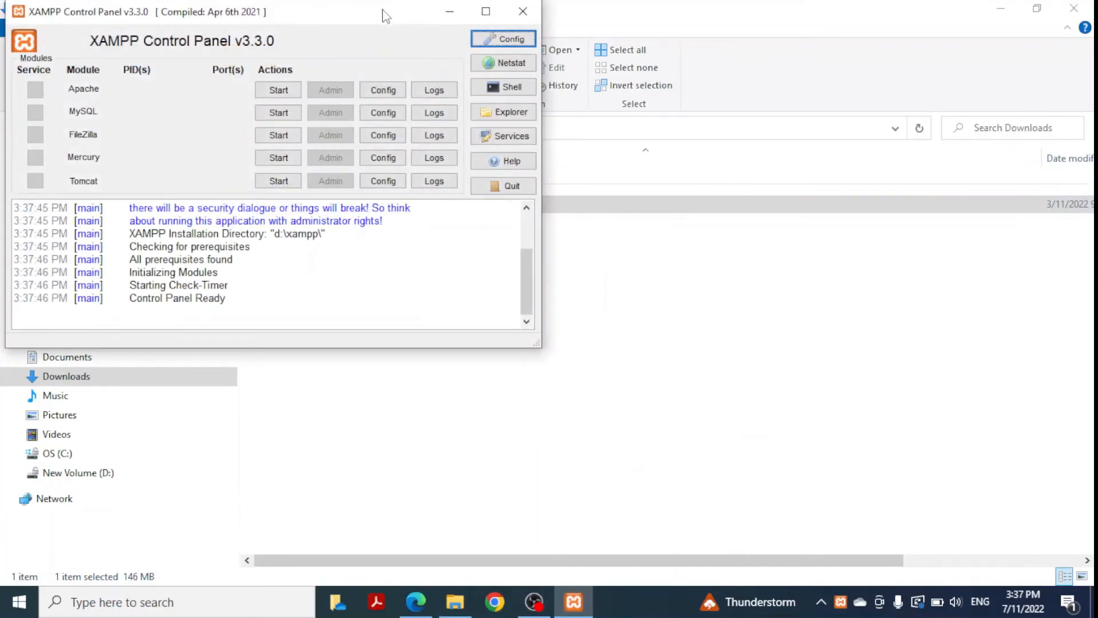
drag(381, 9, 391, 60)
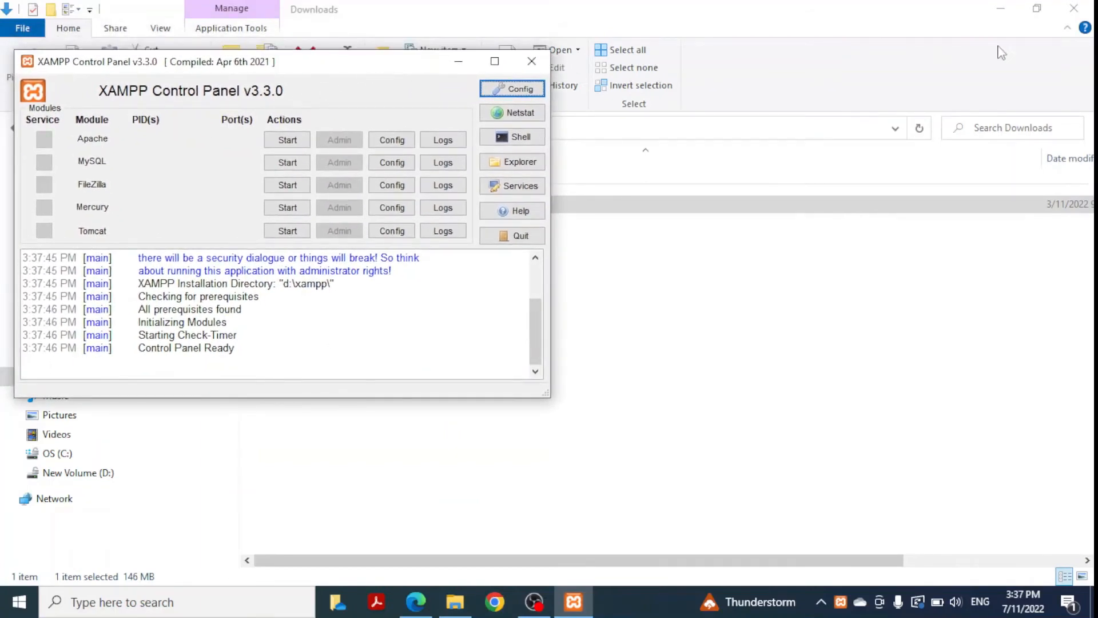
click(999, 18)
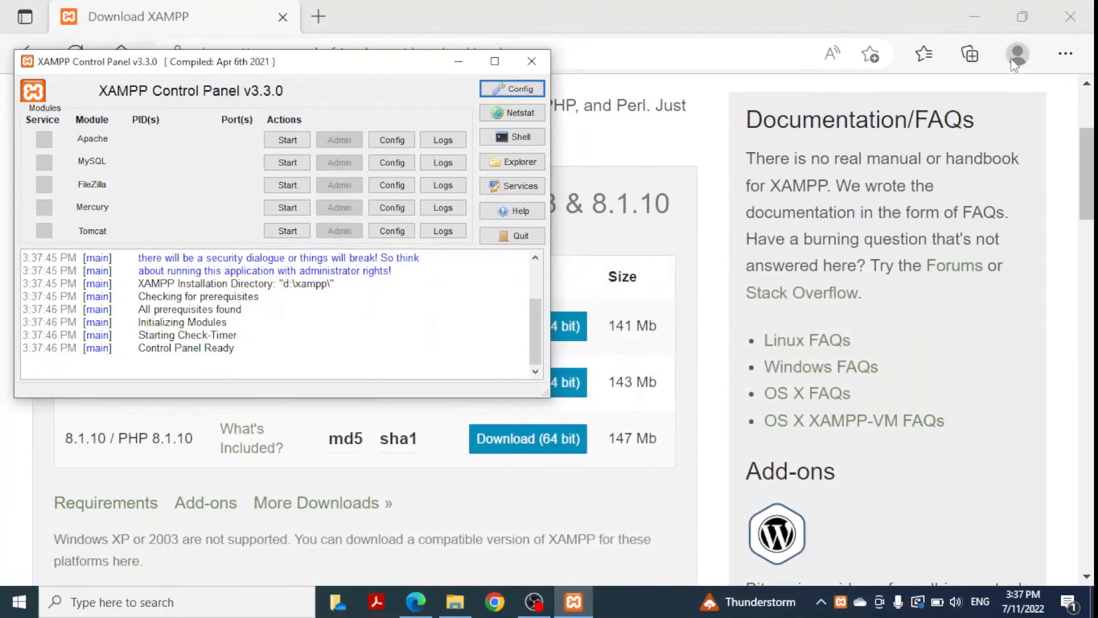
drag(342, 65, 510, 81)
click(972, 23)
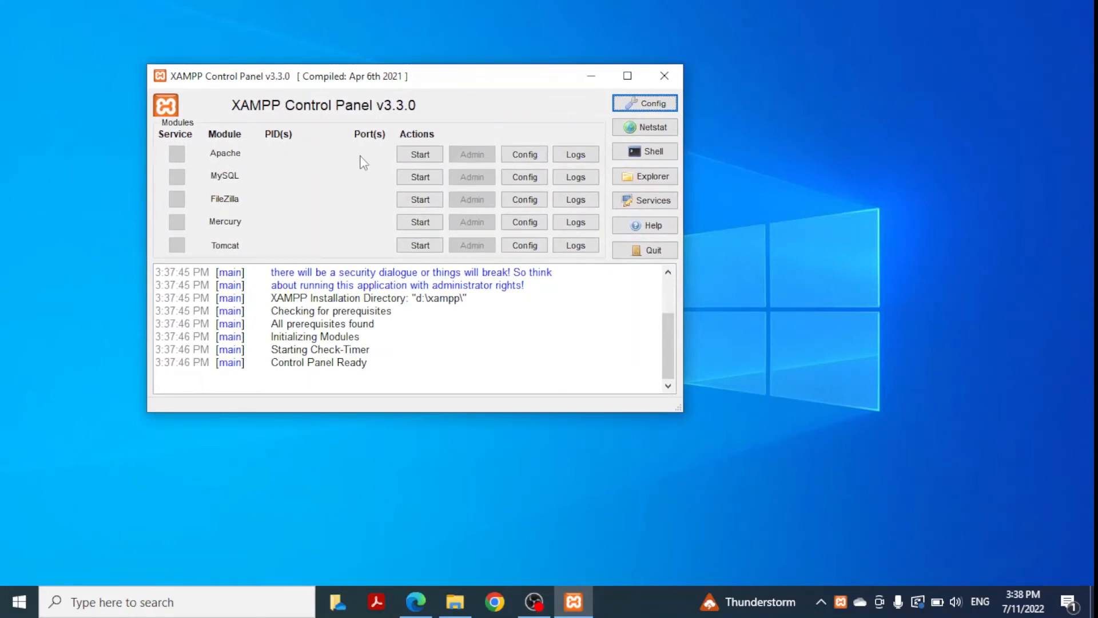
- Start the Apache and MySQL modules, allowing mysqld through the firewall on public networks
click(429, 156)
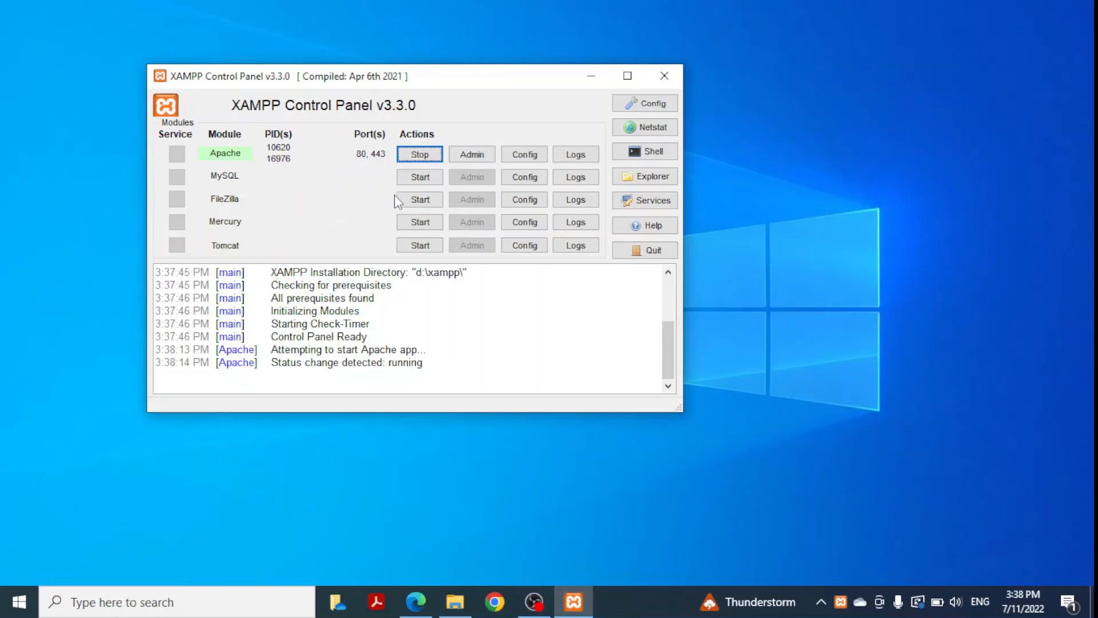
click(520, 156)
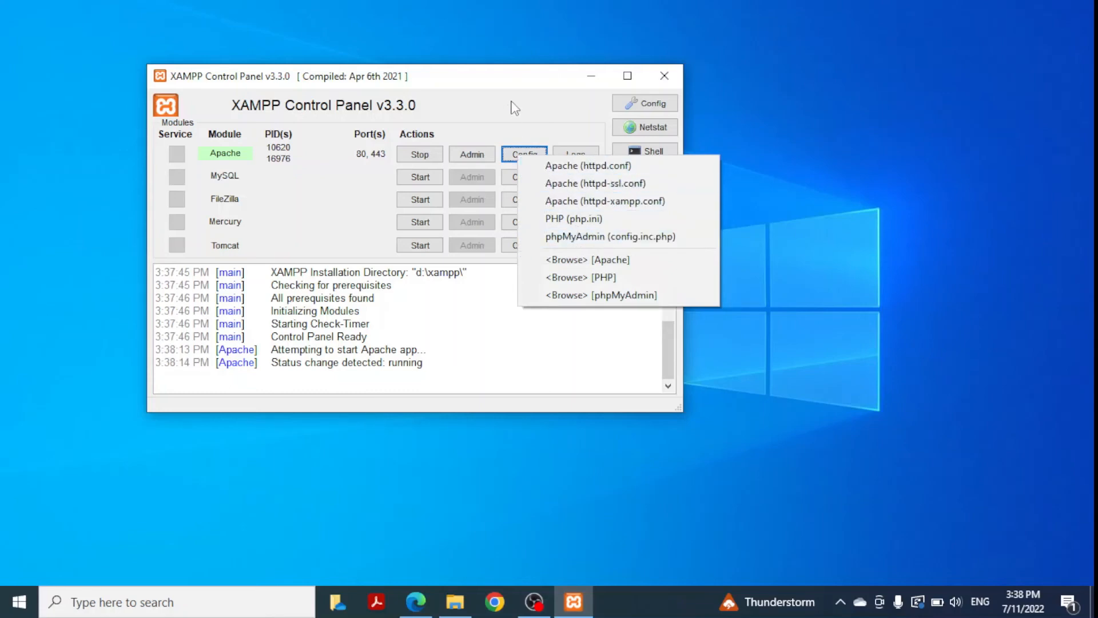
click(507, 81)
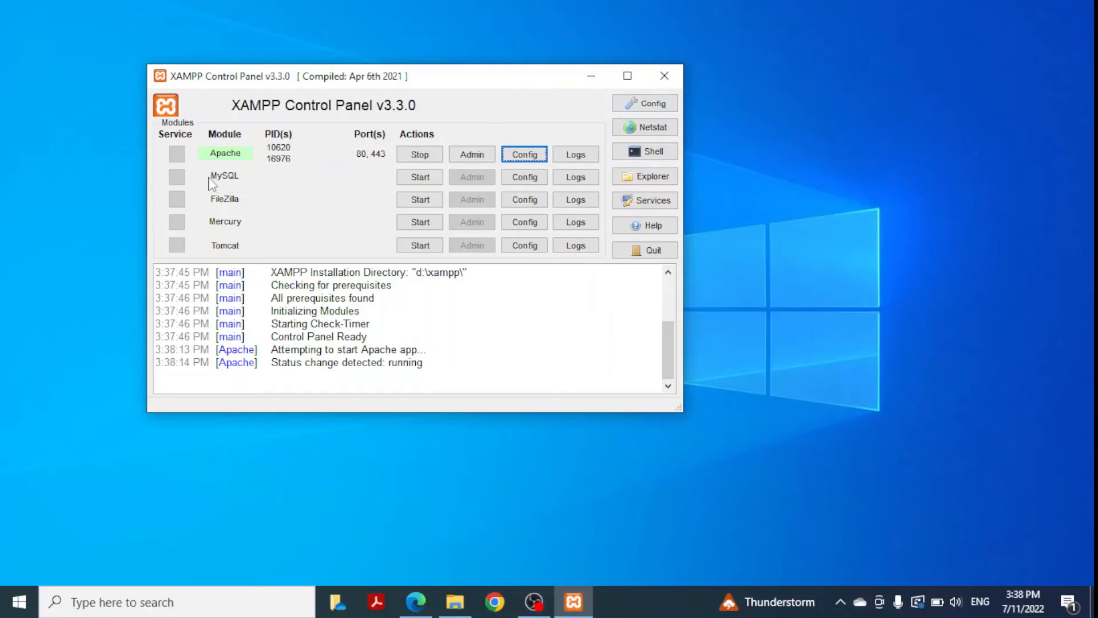
click(420, 178)
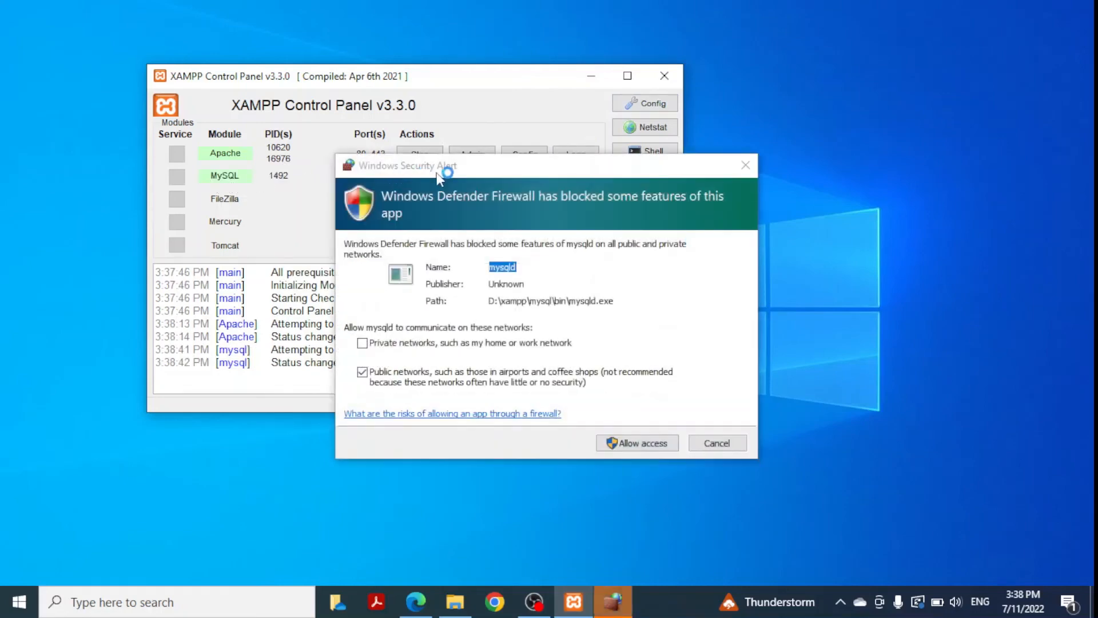
click(647, 444)
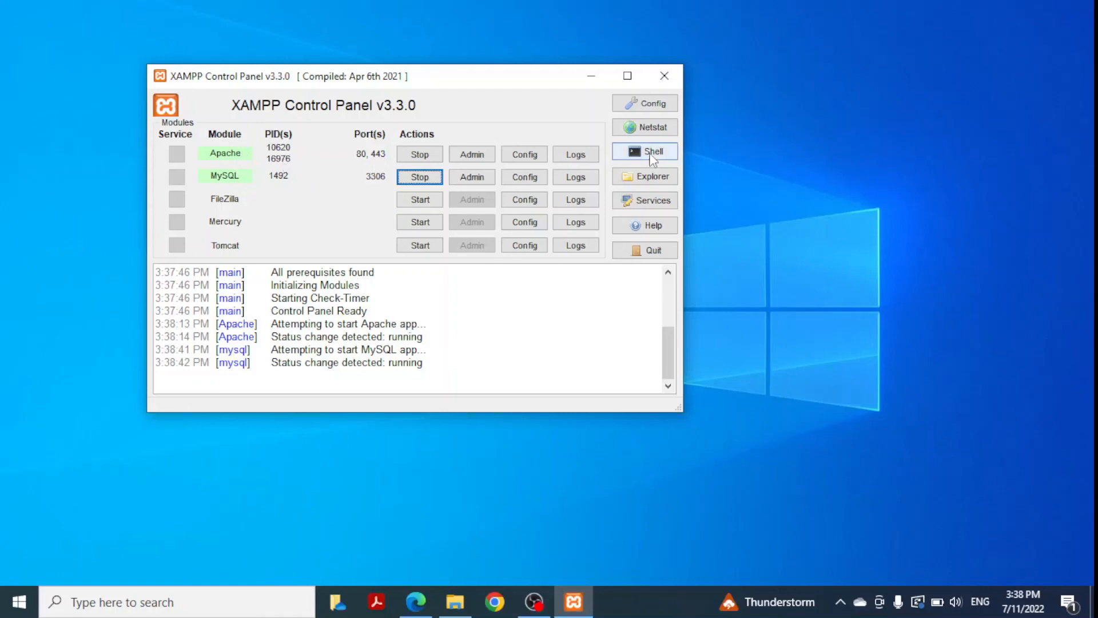
- View the general configuration options of the Control Panel and close them without making changes
click(652, 104)
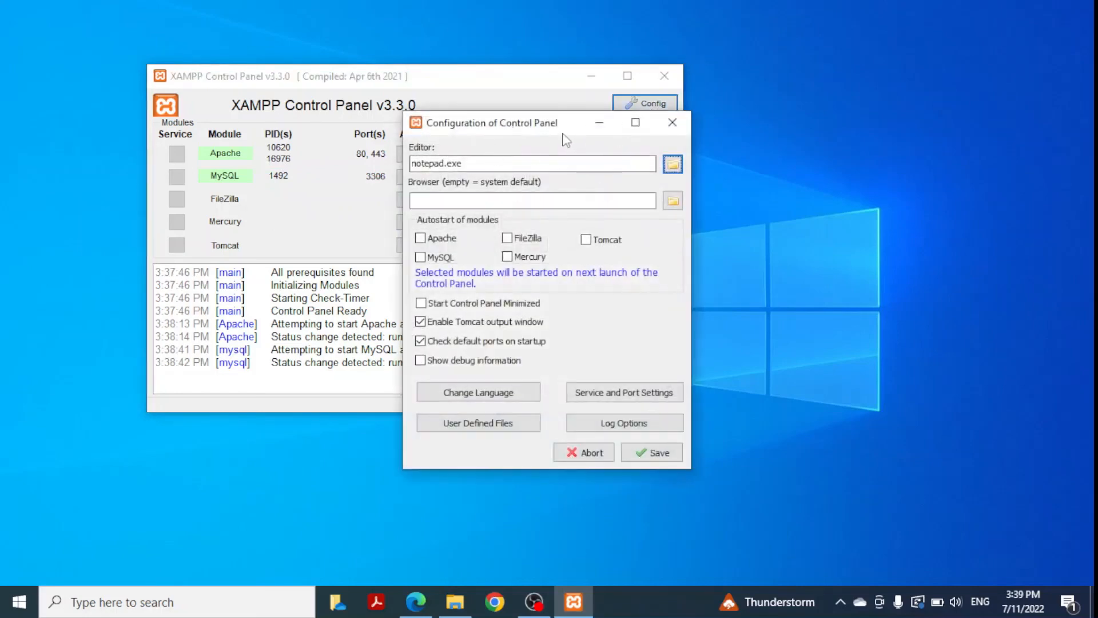
click(672, 122)
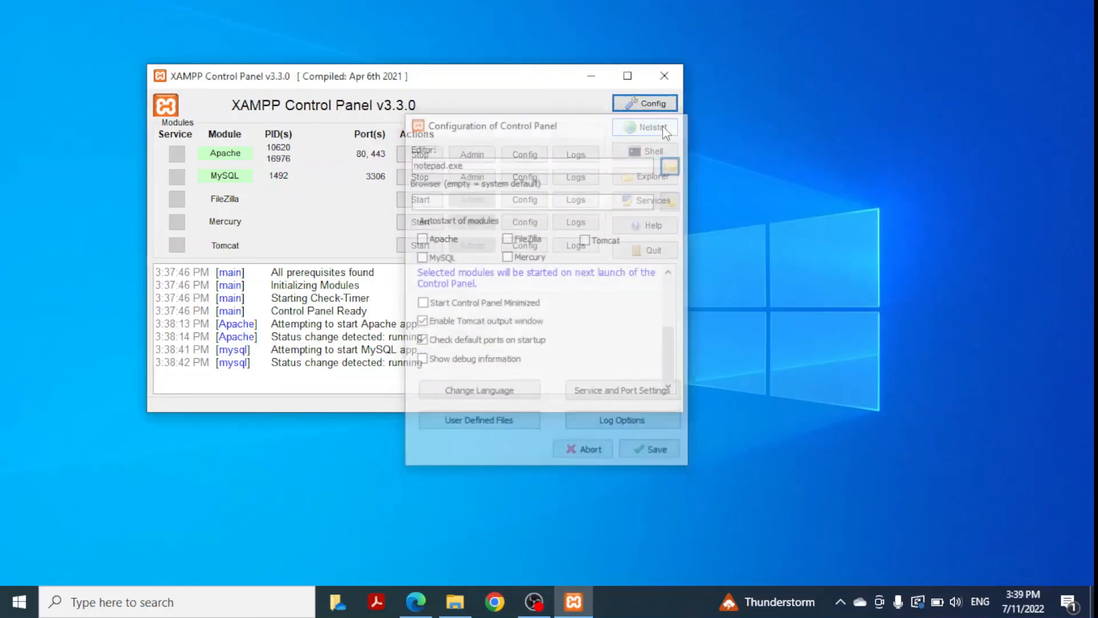